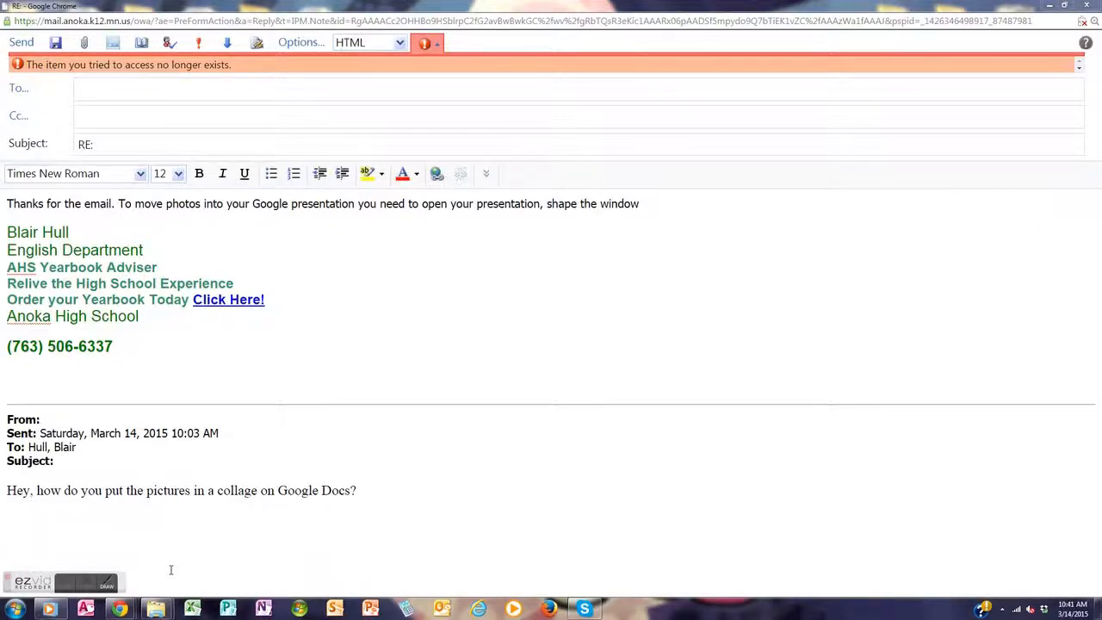
pyautogui.moveTo(7, 490); pyautogui.dragTo(362, 486)
pyautogui.click(371, 490)
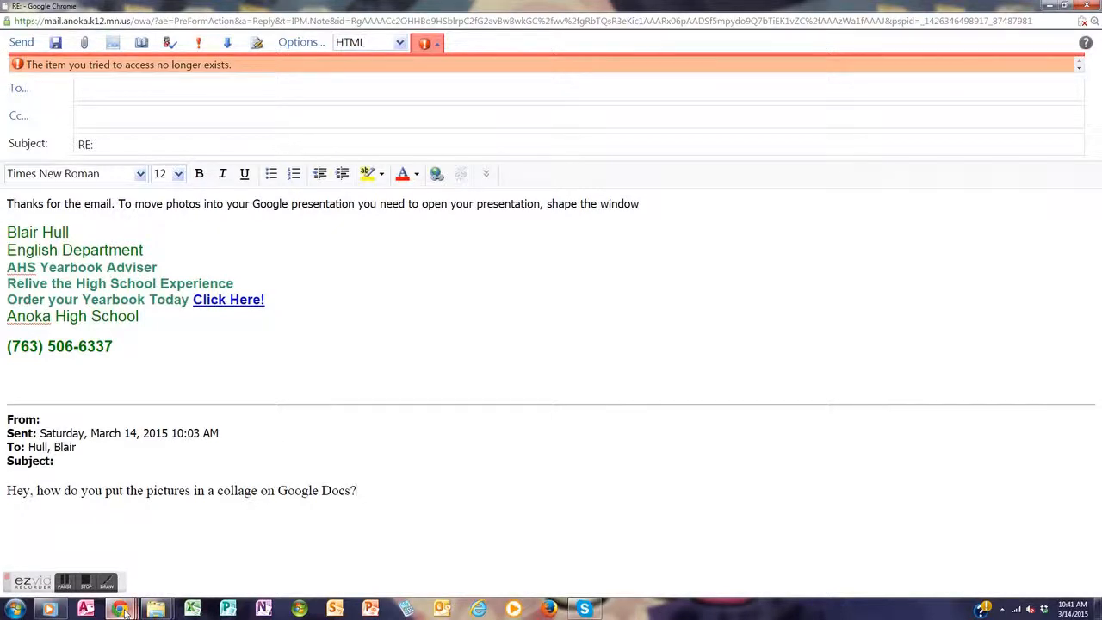
# - Switch to the maximized Google Drive window and create a new presentation with the Simple Dark theme
pyautogui.moveTo(124, 611)
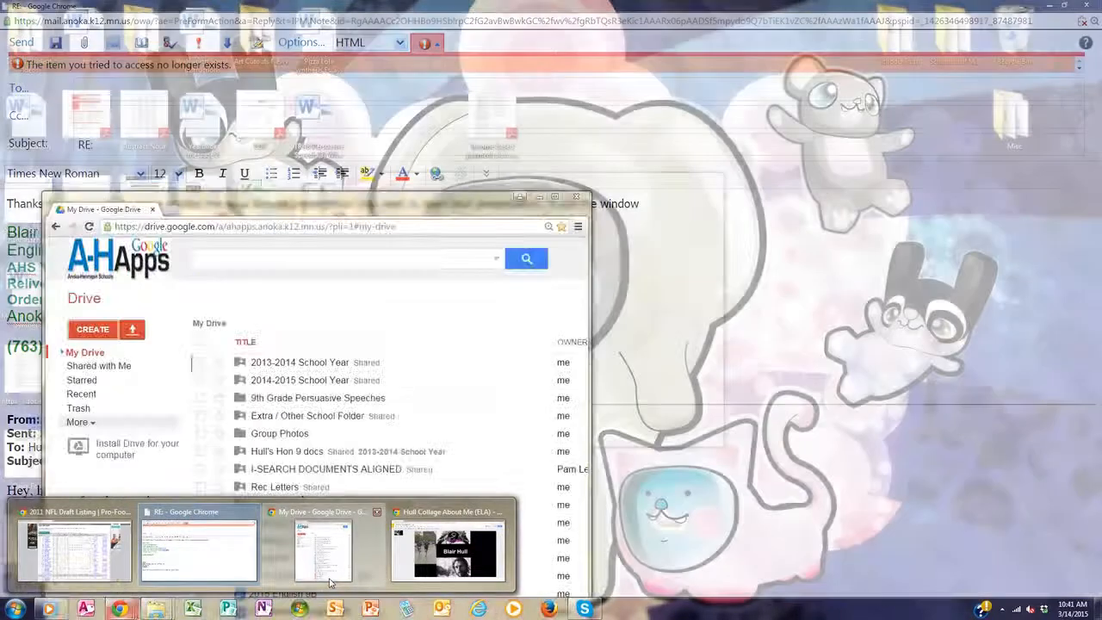
pyautogui.click(323, 546)
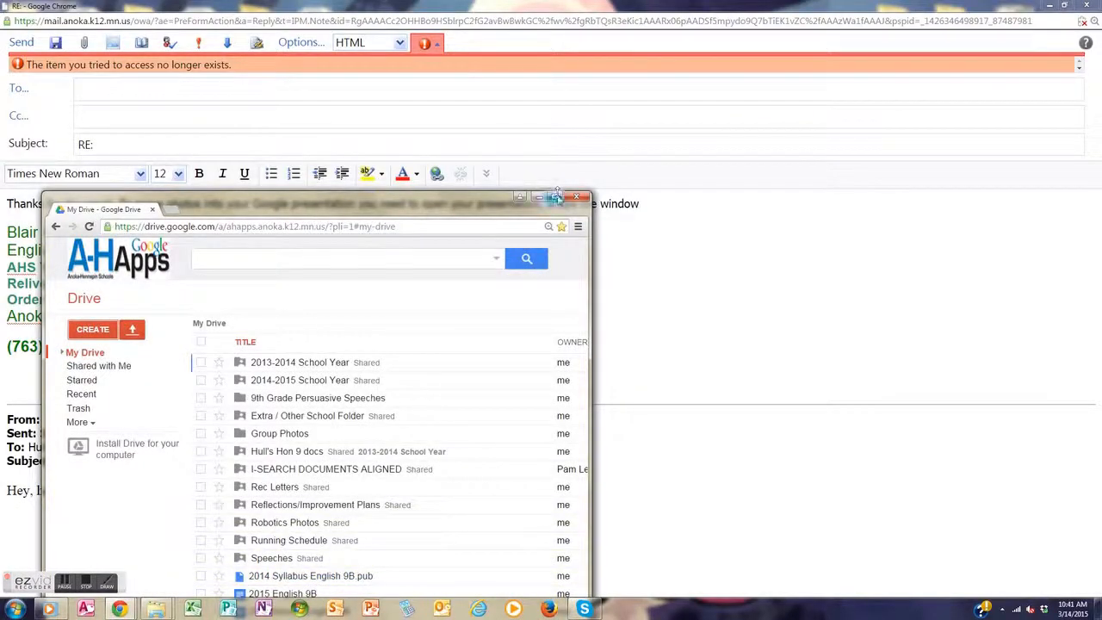
pyautogui.click(555, 198)
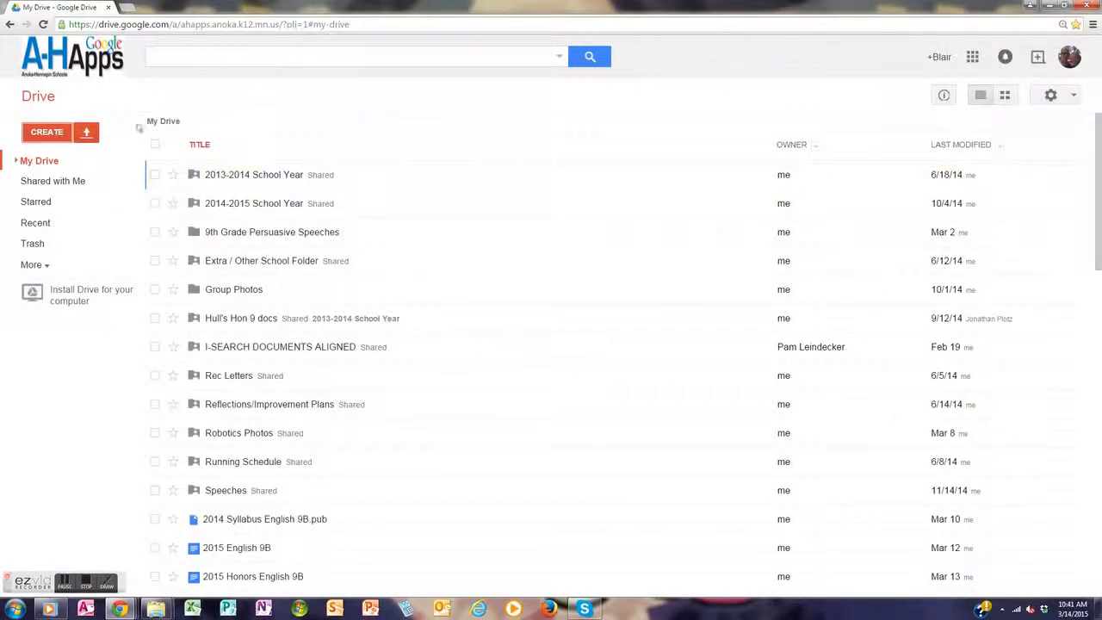
pyautogui.click(47, 135)
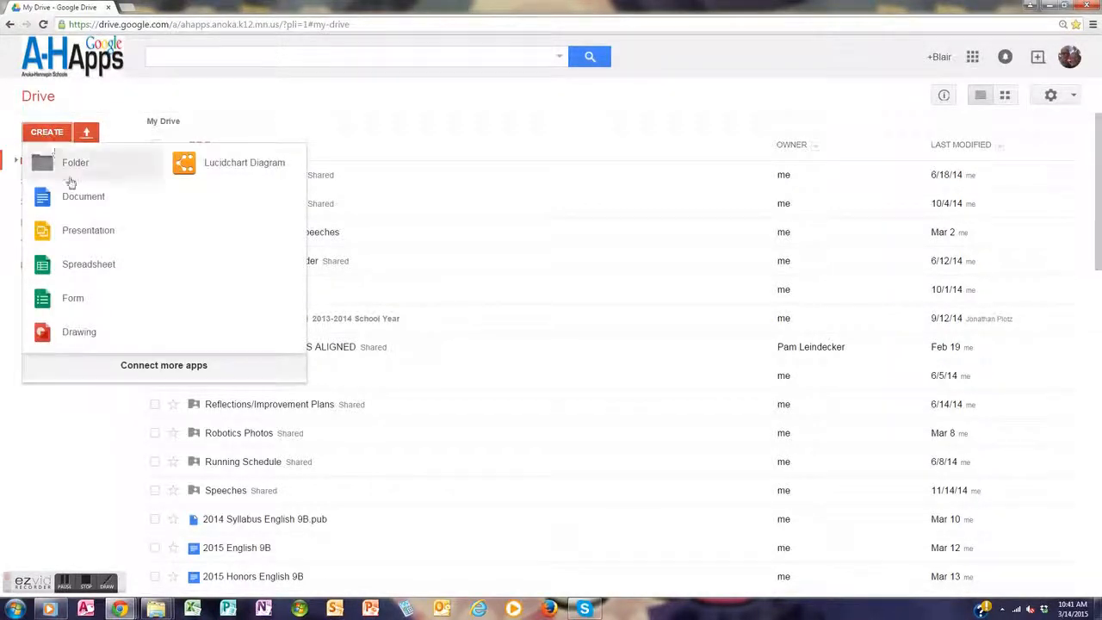
pyautogui.click(95, 241)
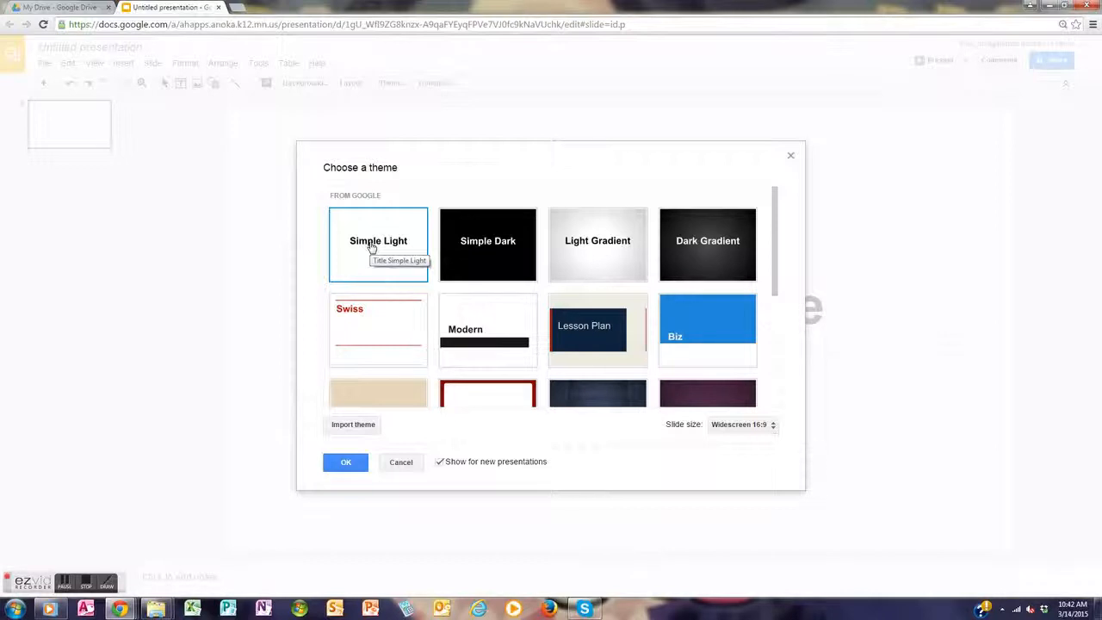
pyautogui.click(454, 246)
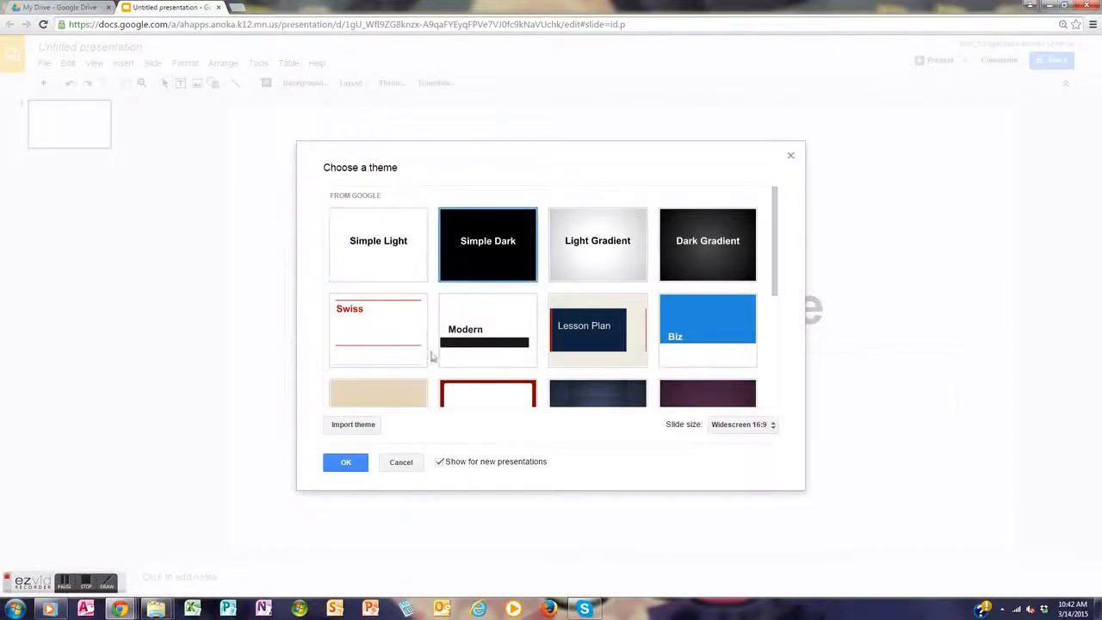
pyautogui.click(348, 463)
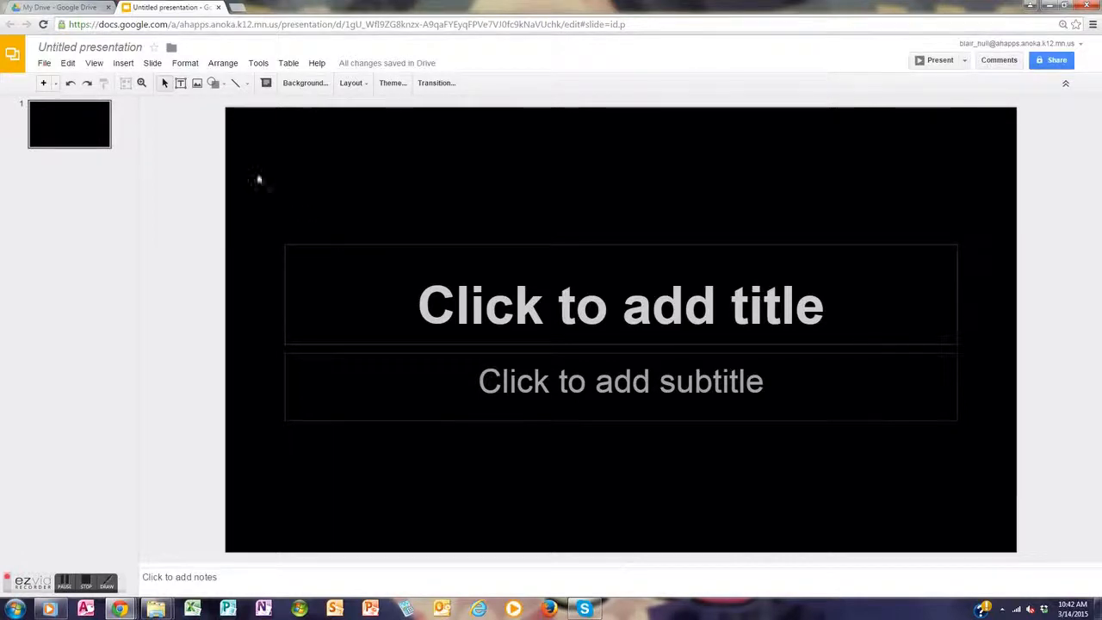
# - Rename the untitled presentation to the owner's last name followed by "Collage About Me"
pyautogui.click(108, 49)
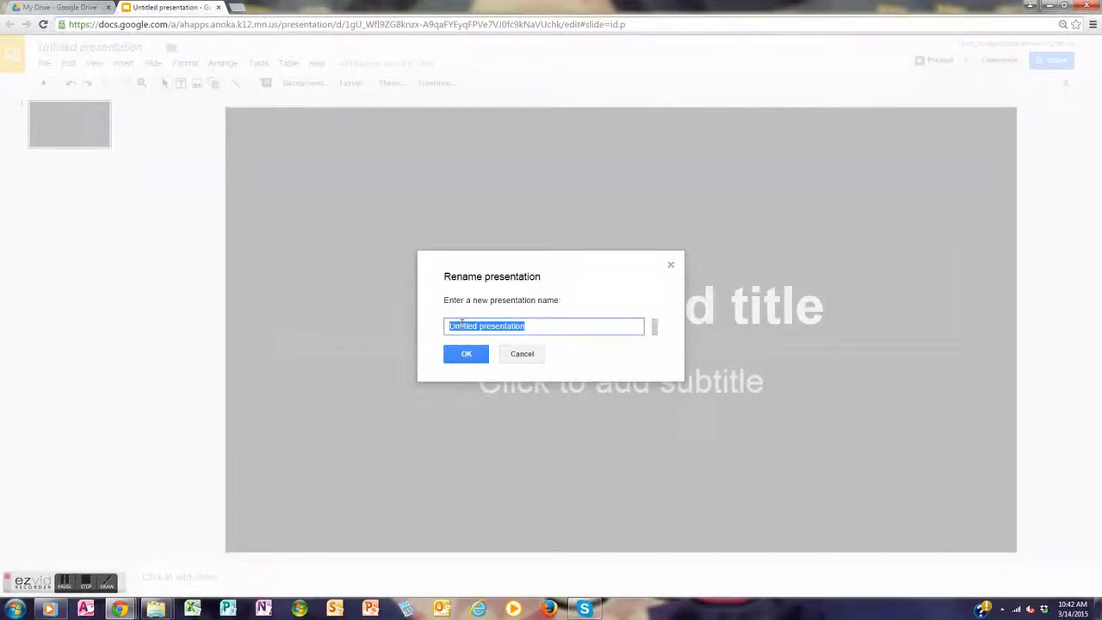
pyautogui.write('Hul Col')
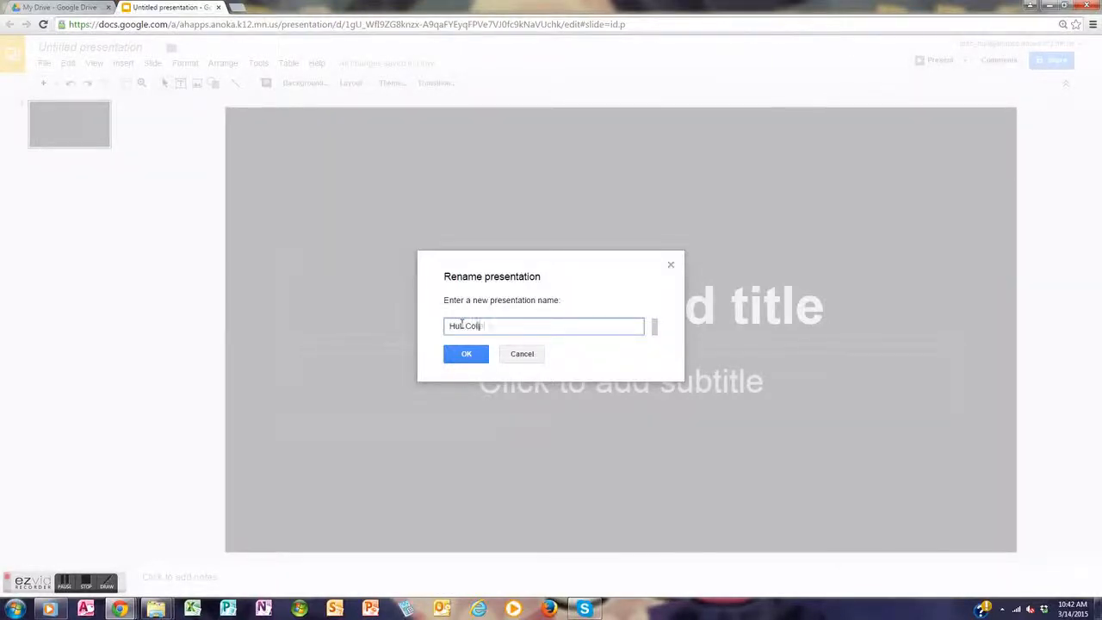
pyautogui.write('lage About Me')
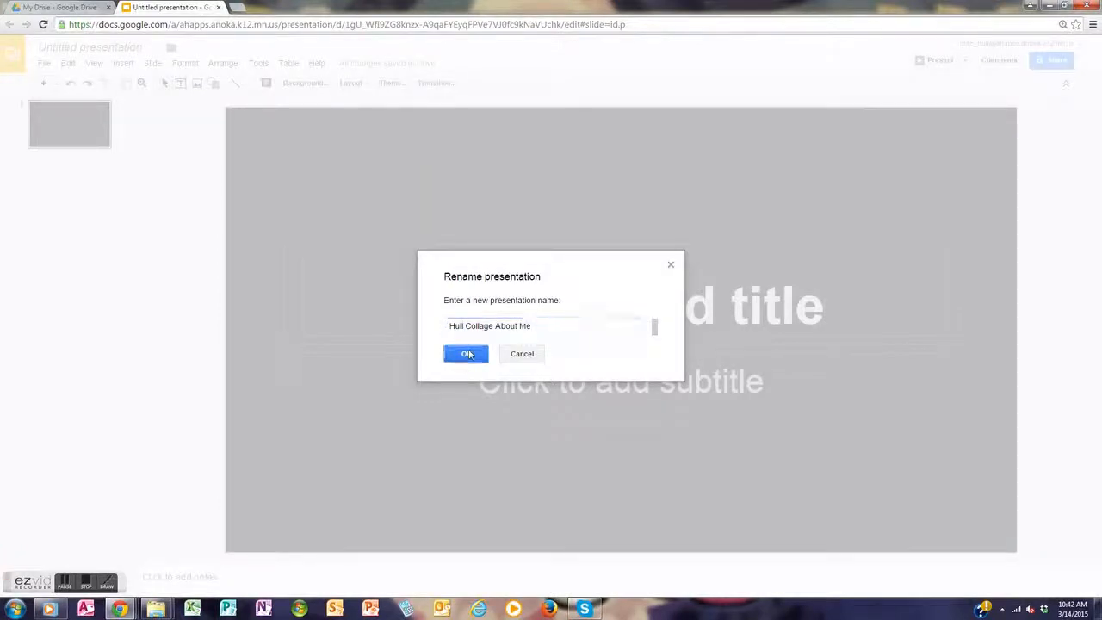
pyautogui.click(468, 354)
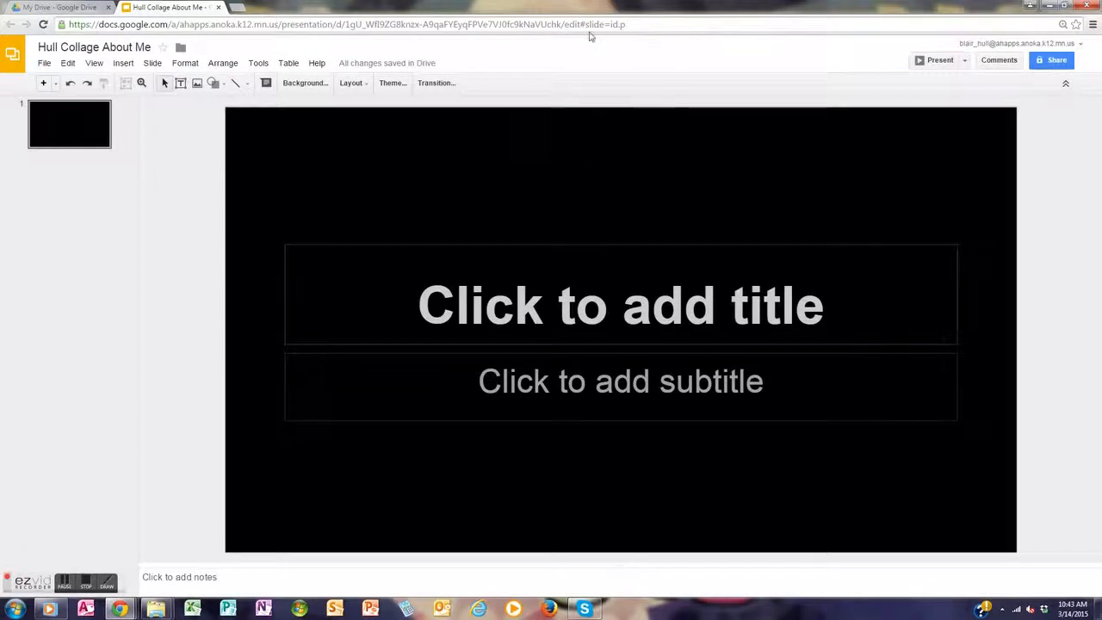
# - Dock the presentation window to the left half of the screen and minimize the email reply behind it
pyautogui.moveTo(590, 10); pyautogui.dragTo(2, 71)
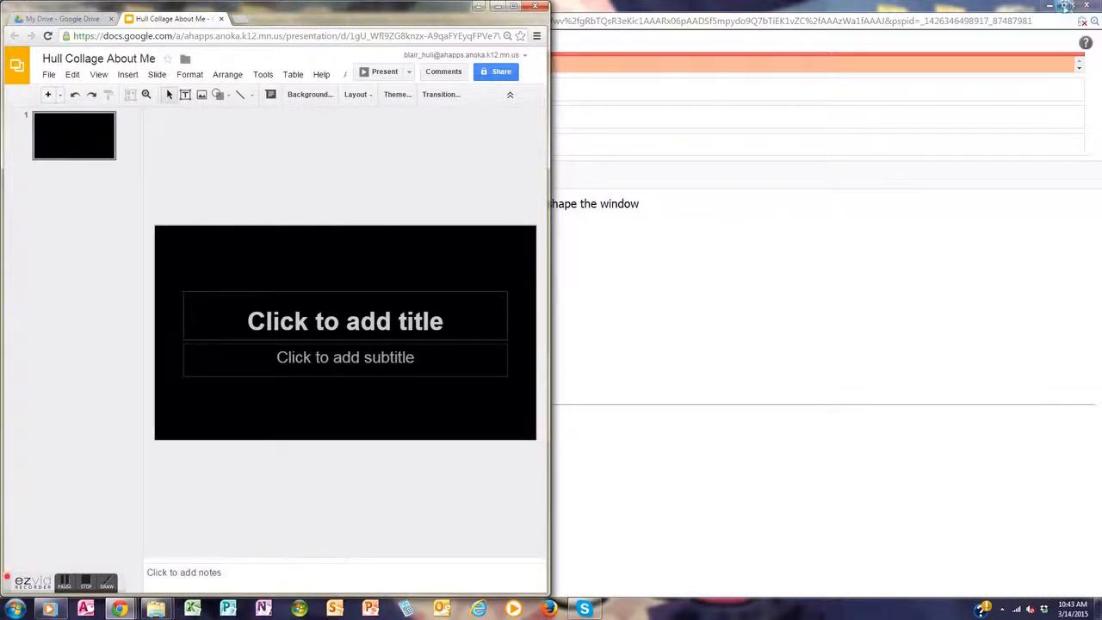
pyautogui.click(1048, 9)
pyautogui.click(1049, 8)
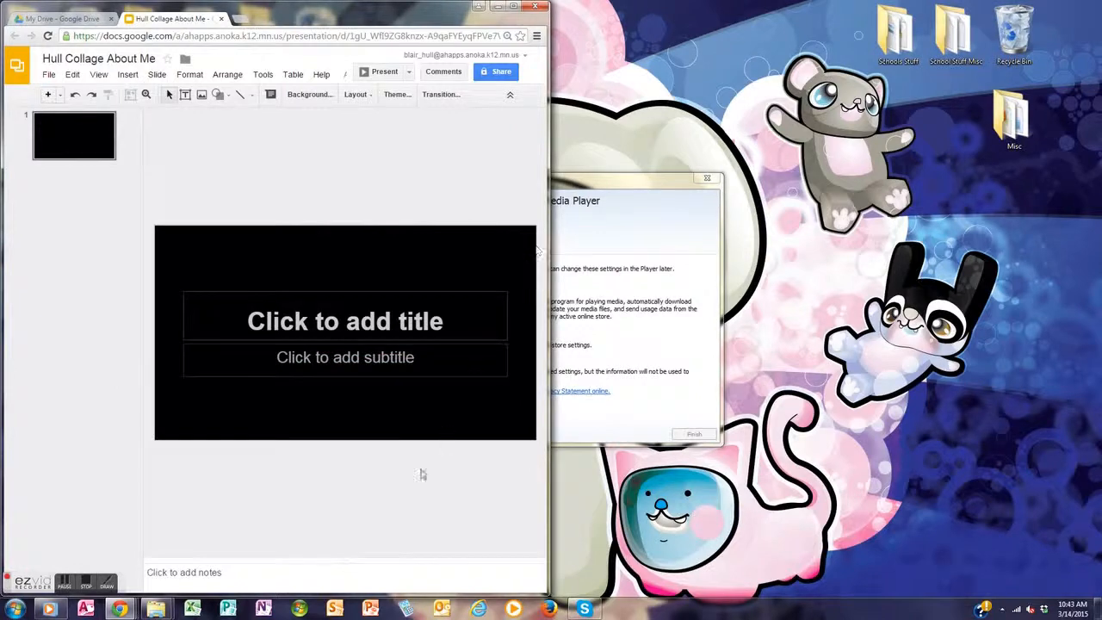
pyautogui.moveTo(129, 608)
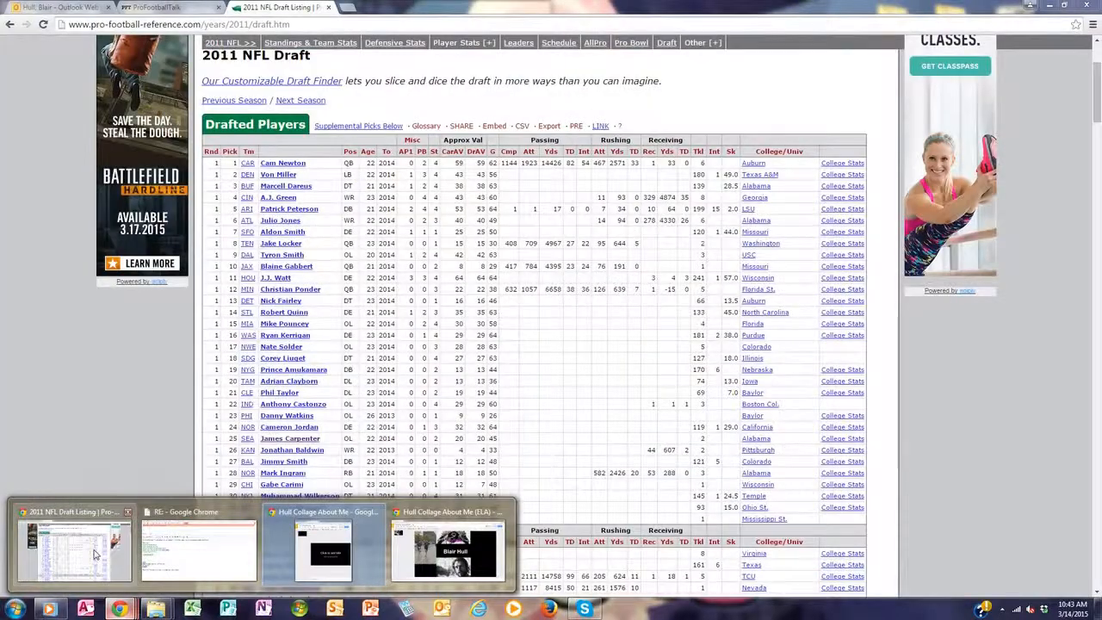
pyautogui.click(74, 542)
pyautogui.click(172, 7)
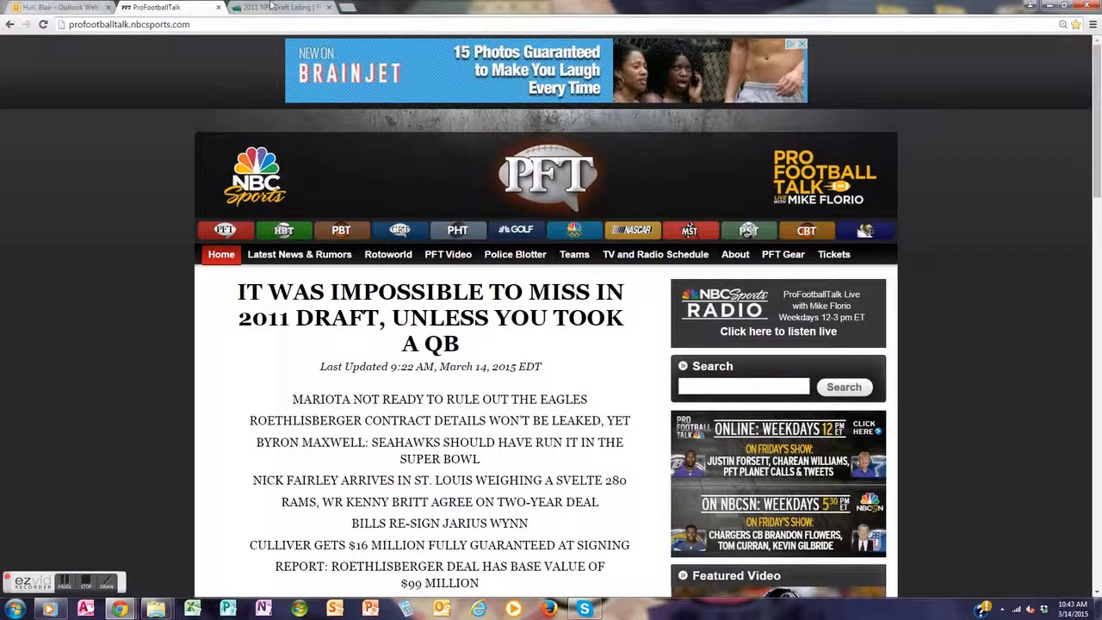
pyautogui.click(489, 27)
pyautogui.write('www.google')
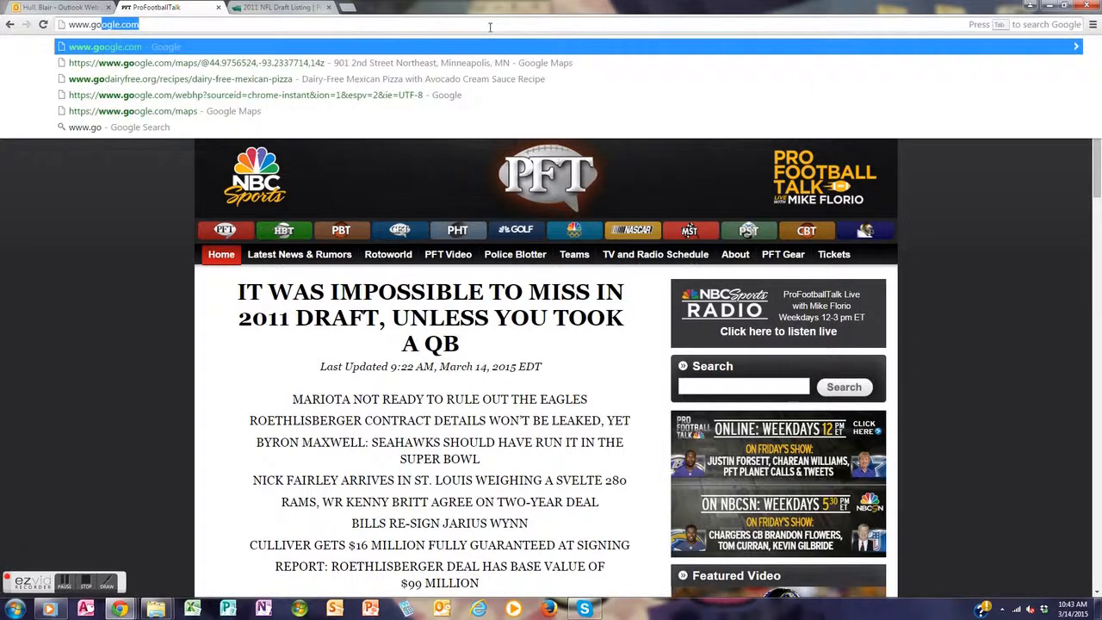
pyautogui.press('Return')
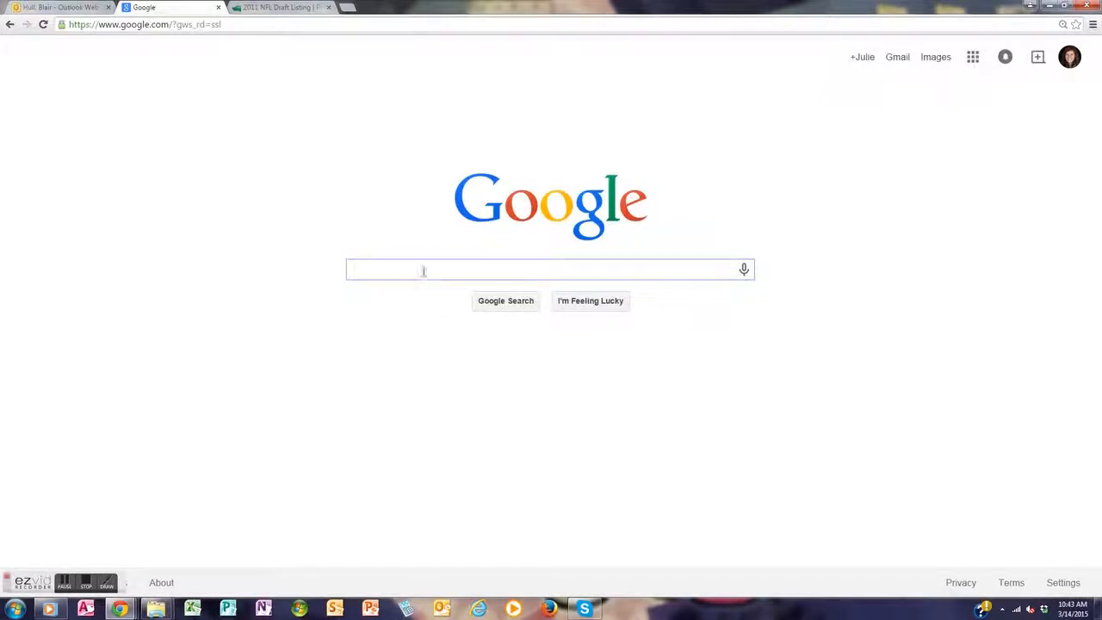
# - Search Google for "CHicago Bears" and browse the image results
pyautogui.write('CHicago Bears')
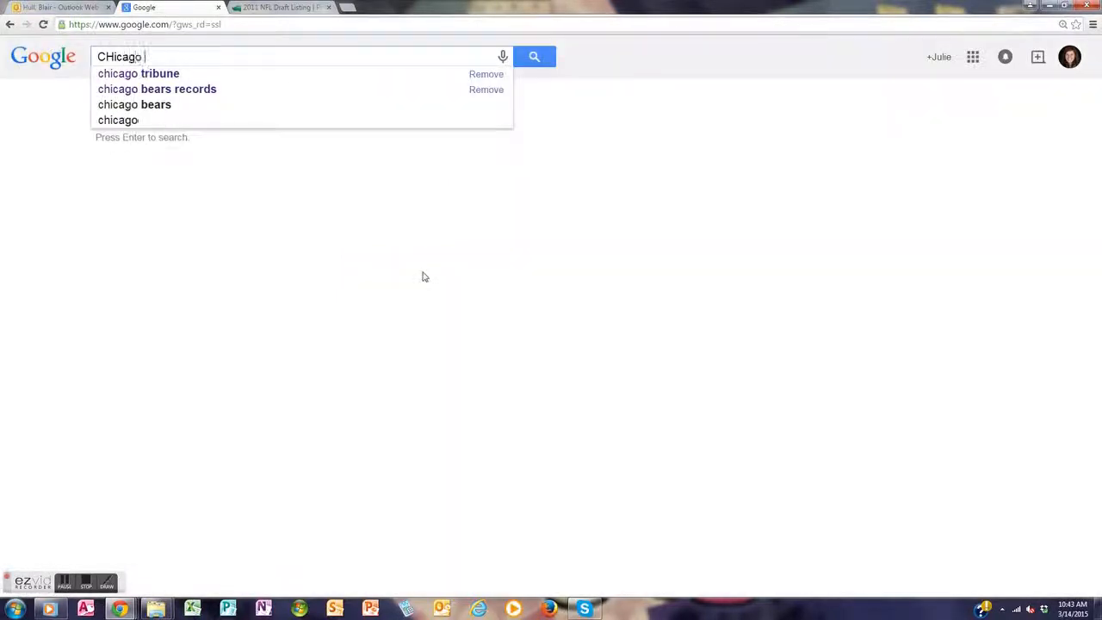
pyautogui.press('Return')
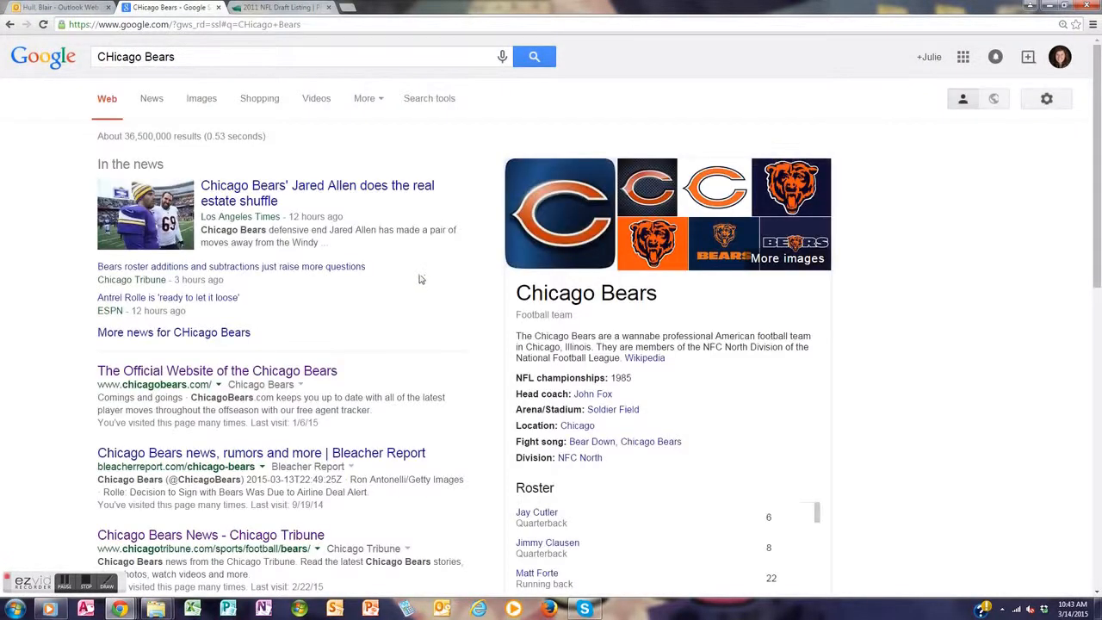
pyautogui.click(226, 98)
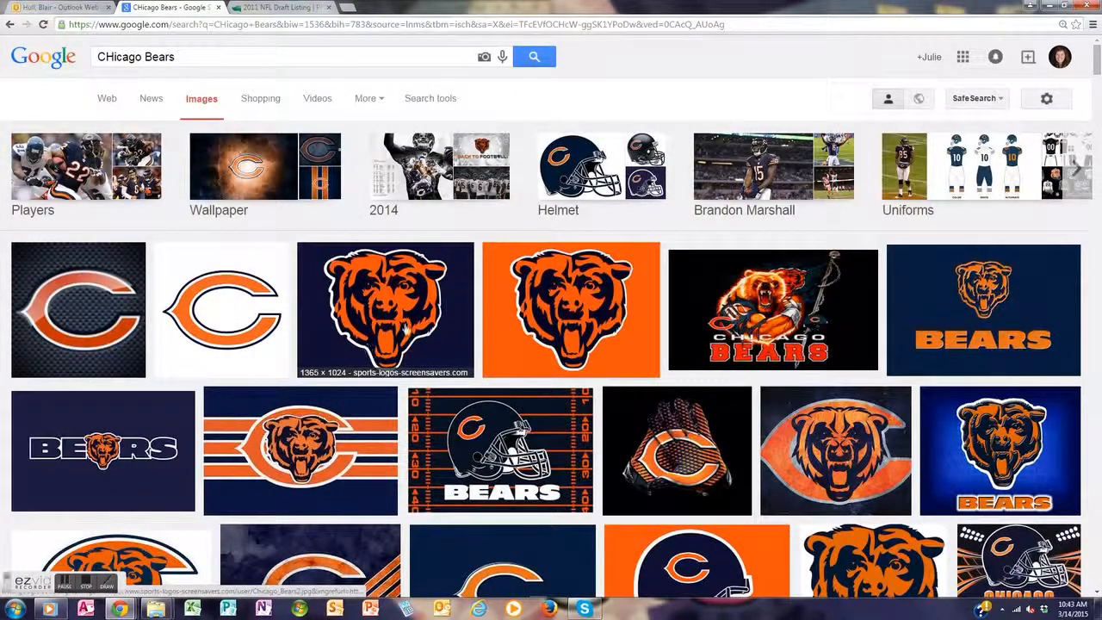
pyautogui.scroll(-5, 435, 288)
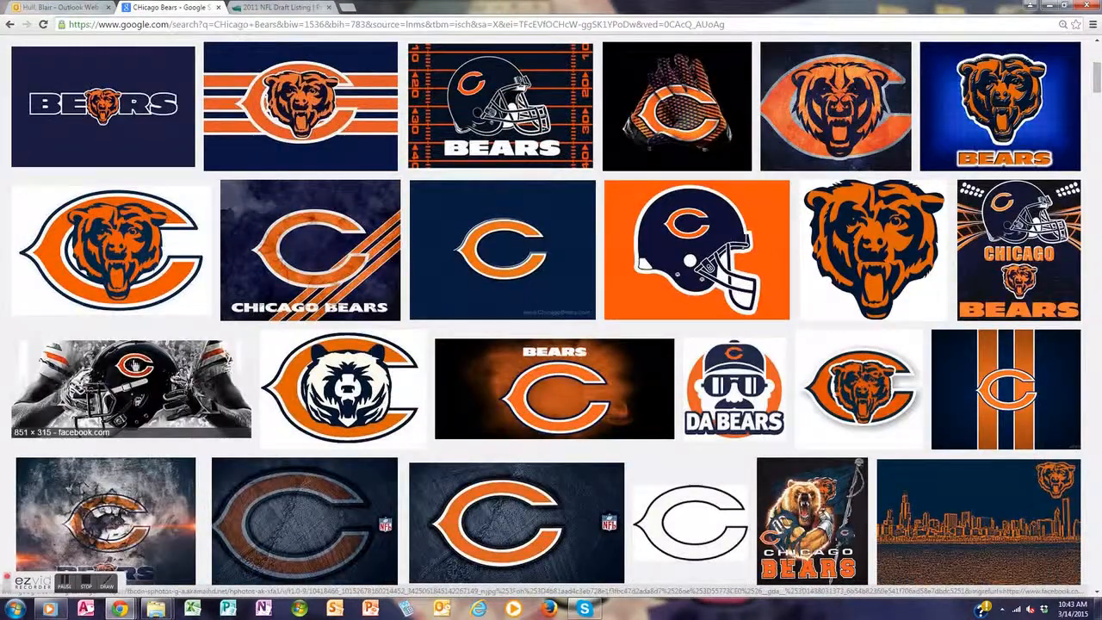
# - Dock the image results beside the presentation and place the black-and-white Bears helmet photo in the slide's upper-left corner
pyautogui.press('super+Right')
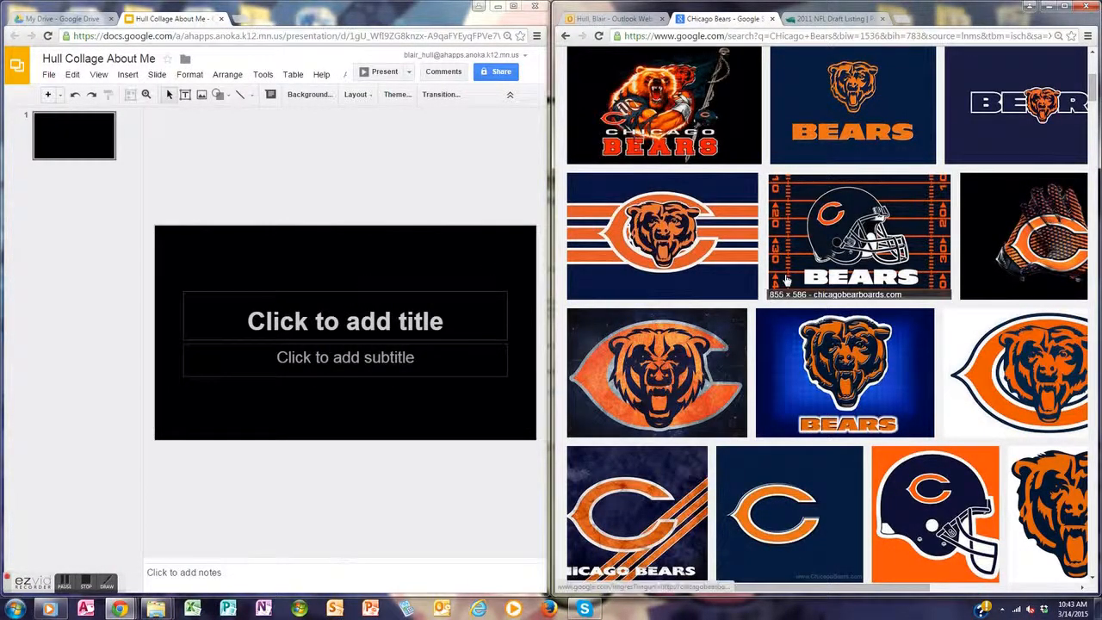
pyautogui.scroll(3, 783, 283)
pyautogui.scroll(-6, 783, 283)
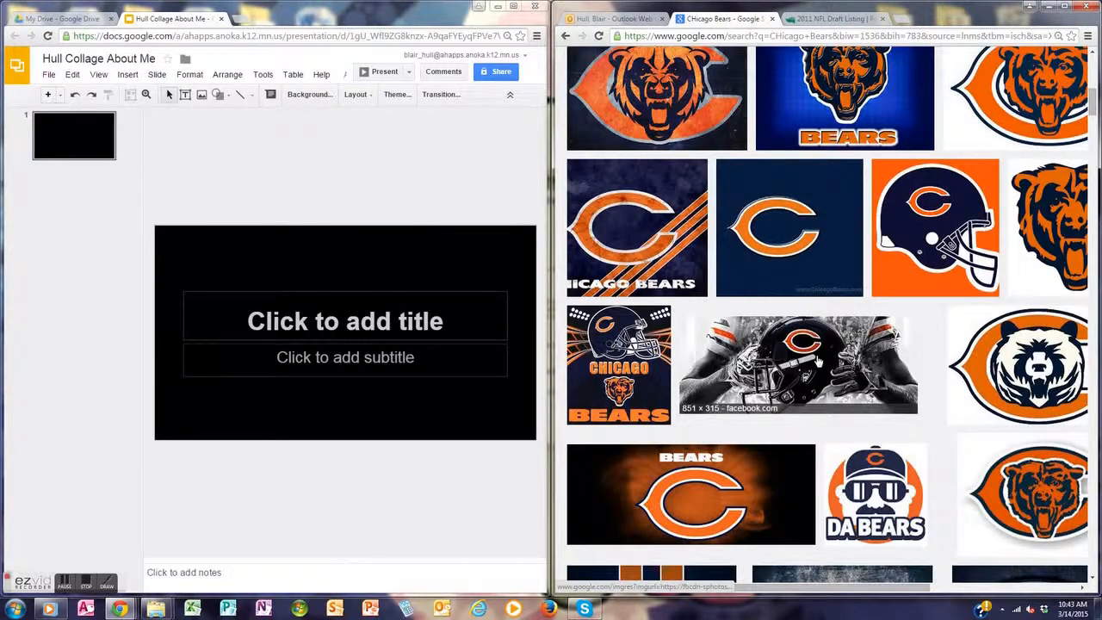
pyautogui.moveTo(815, 355); pyautogui.dragTo(320, 248)
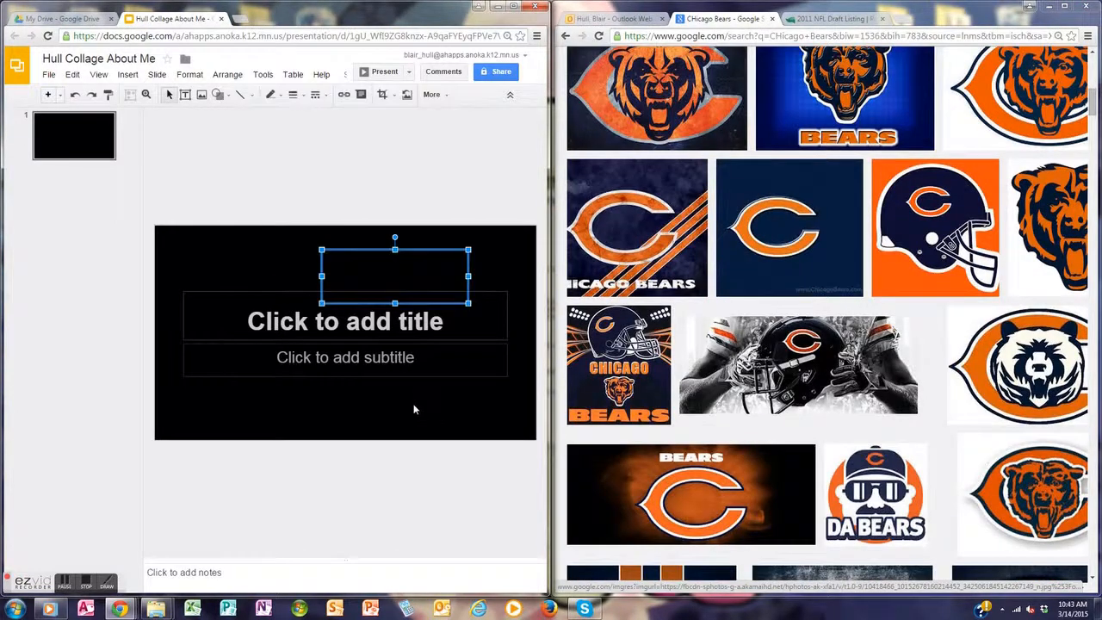
pyautogui.moveTo(423, 274); pyautogui.dragTo(251, 248)
pyautogui.click(384, 426)
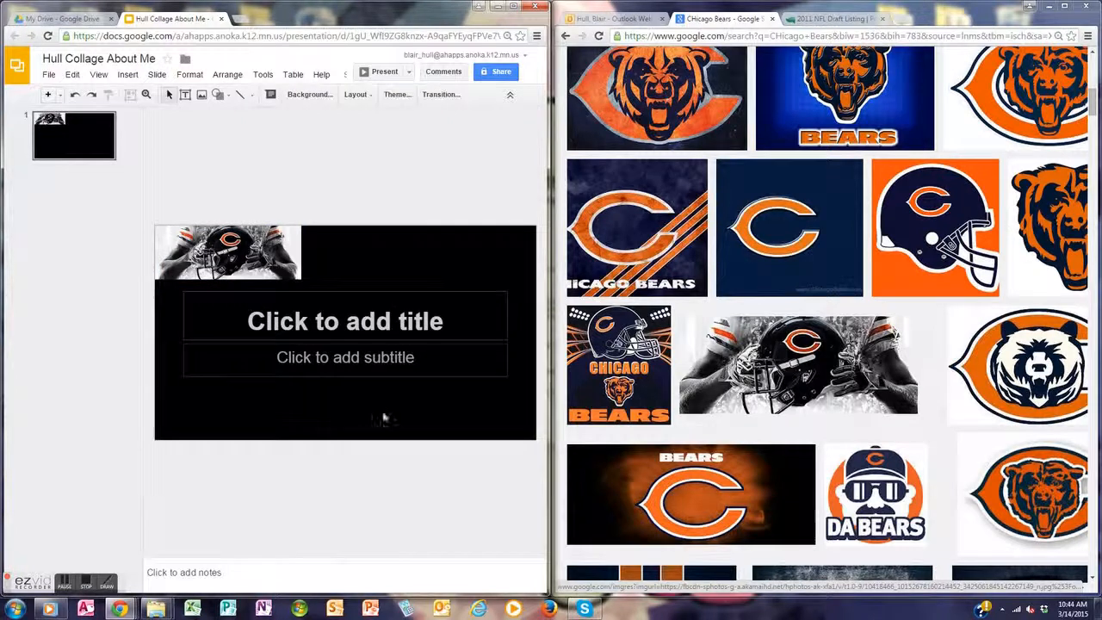
pyautogui.moveTo(128, 611)
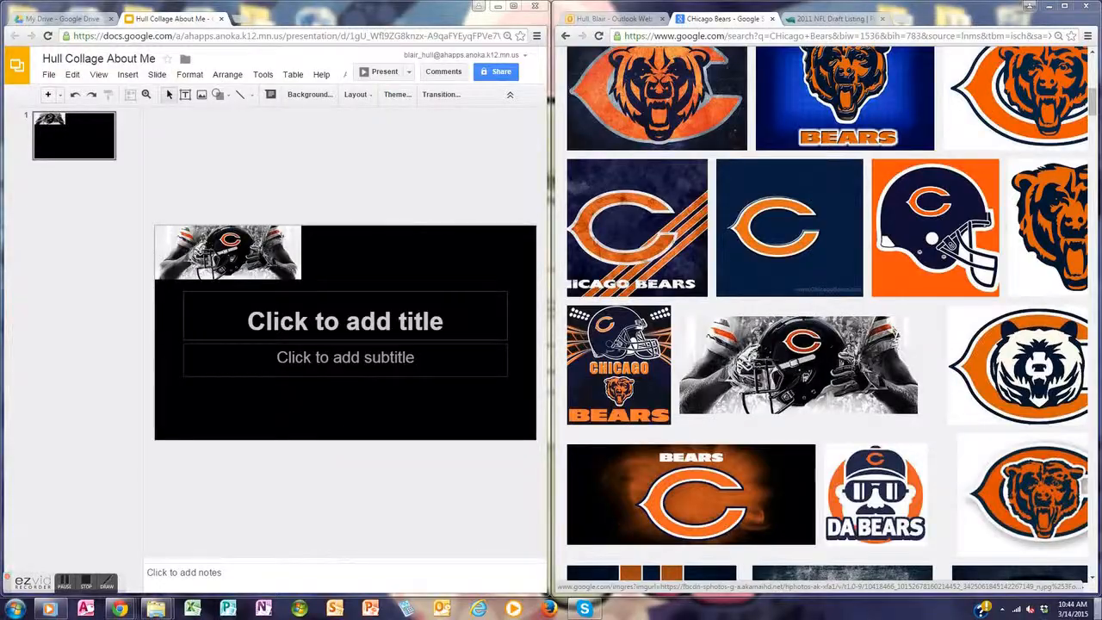
pyautogui.click(1096, 606)
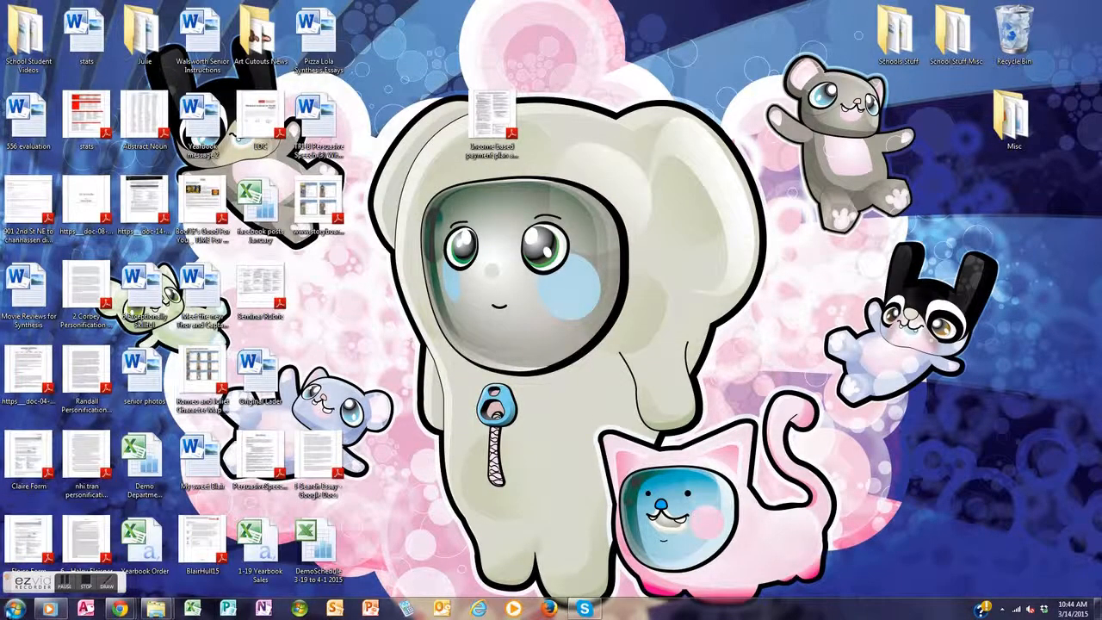
pyautogui.click(16, 608)
pyautogui.click(168, 309)
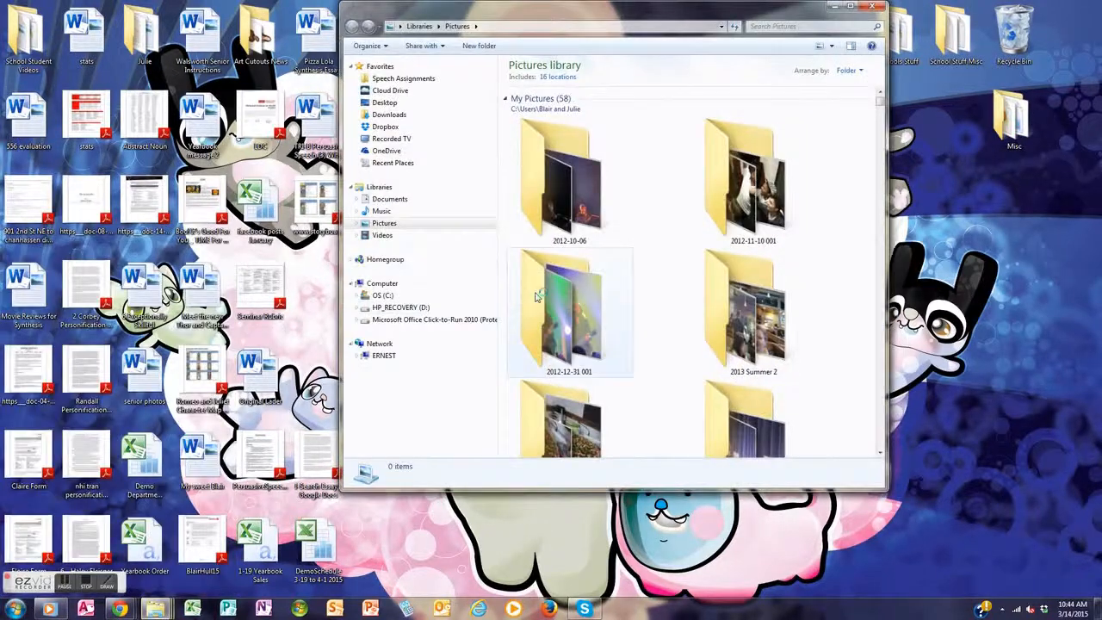
pyautogui.scroll(-3, 641, 319)
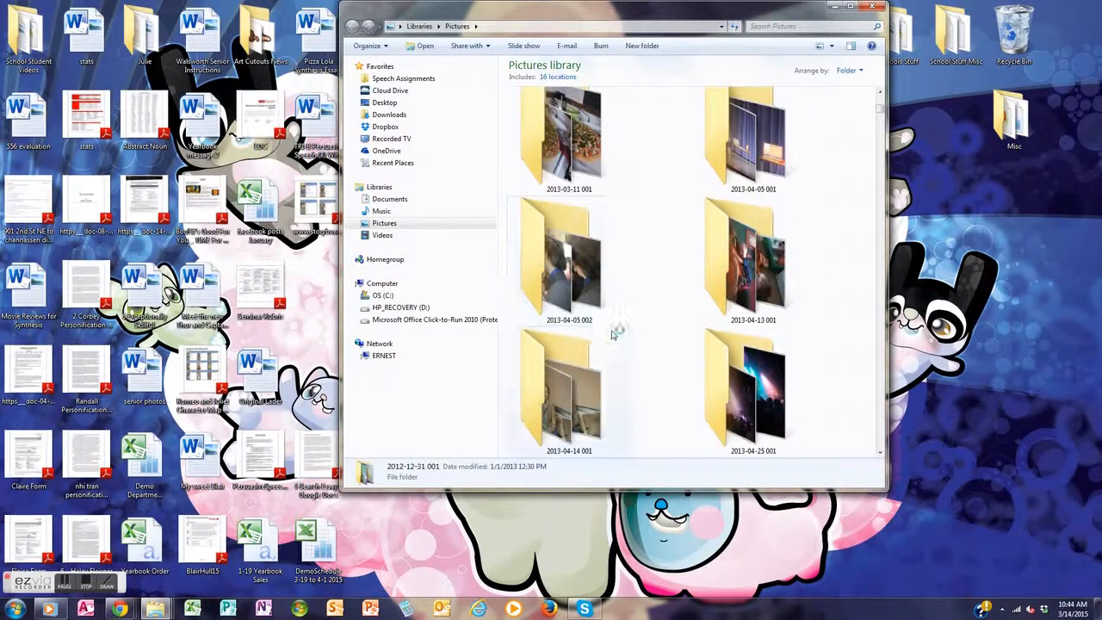
pyautogui.doubleClick(749, 387)
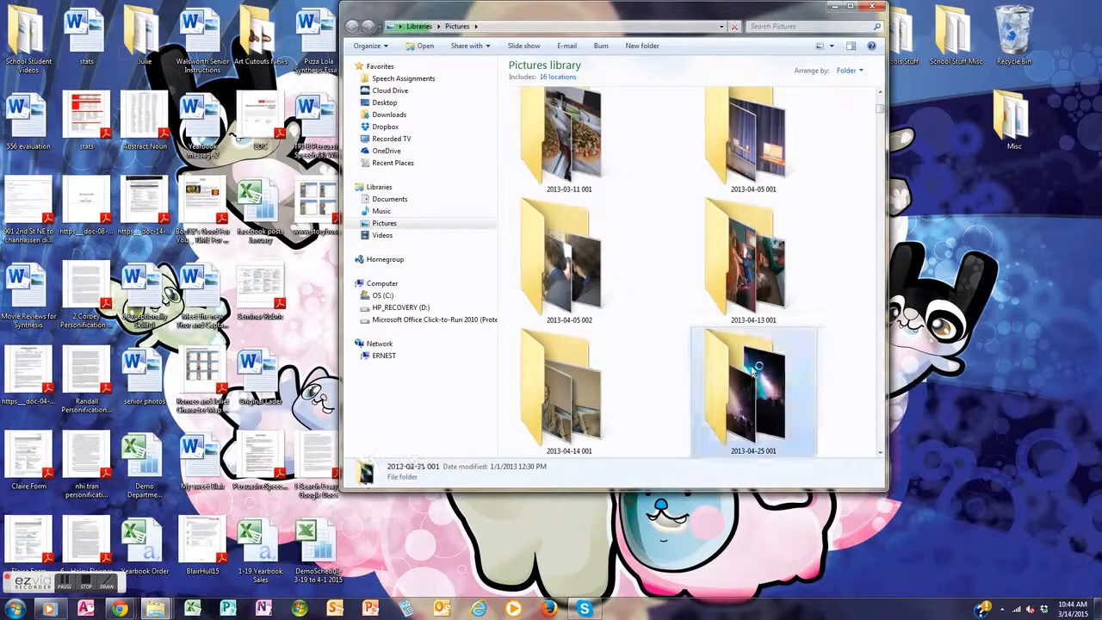
# - Dock the picture folder window to the right half of the screen and bring the new collage presentation back beside it
pyautogui.moveTo(651, 13); pyautogui.dragTo(1101, 135)
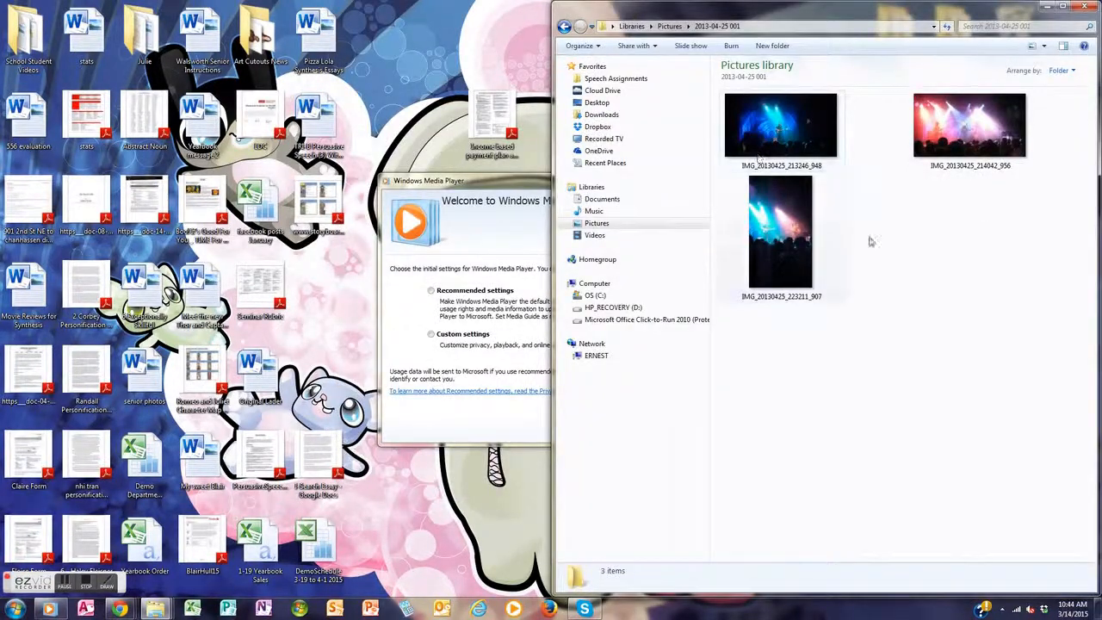
pyautogui.moveTo(119, 609)
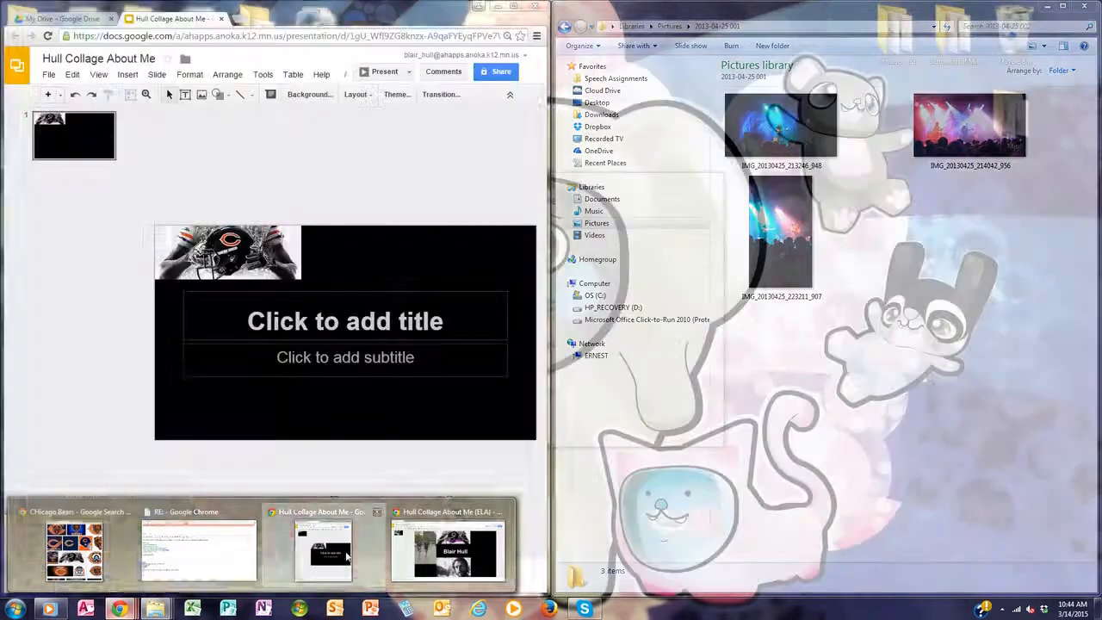
pyautogui.click(446, 555)
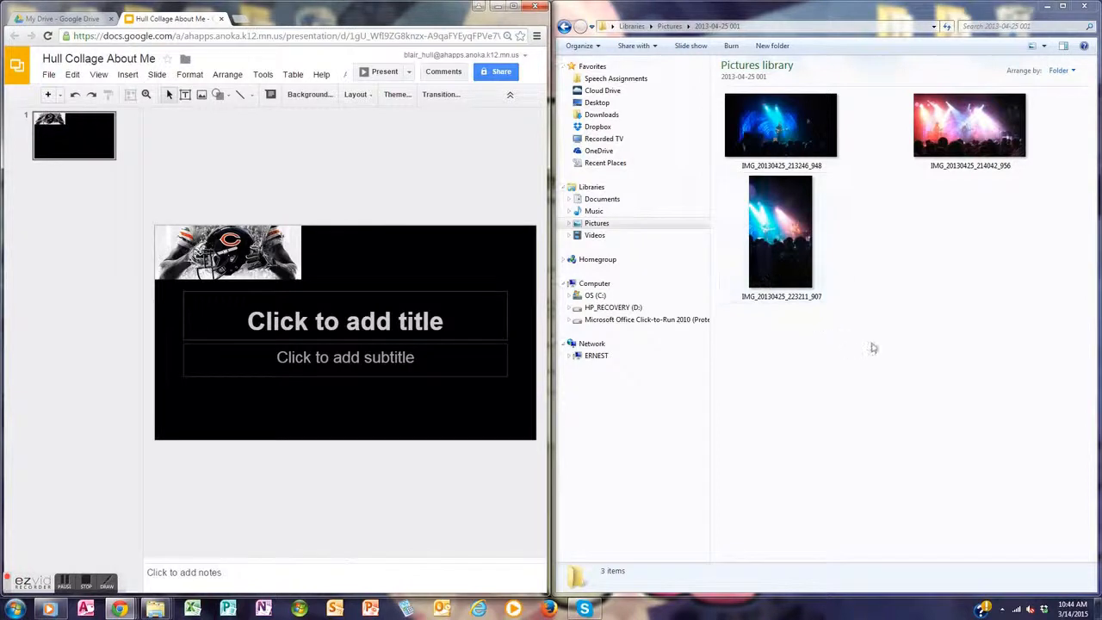
# - Add the concert photo IMG_20130425_214042_956 from the picture folder to the slide, then minimize the folder window and maximize the presentation
pyautogui.click(831, 283)
pyautogui.click(988, 152)
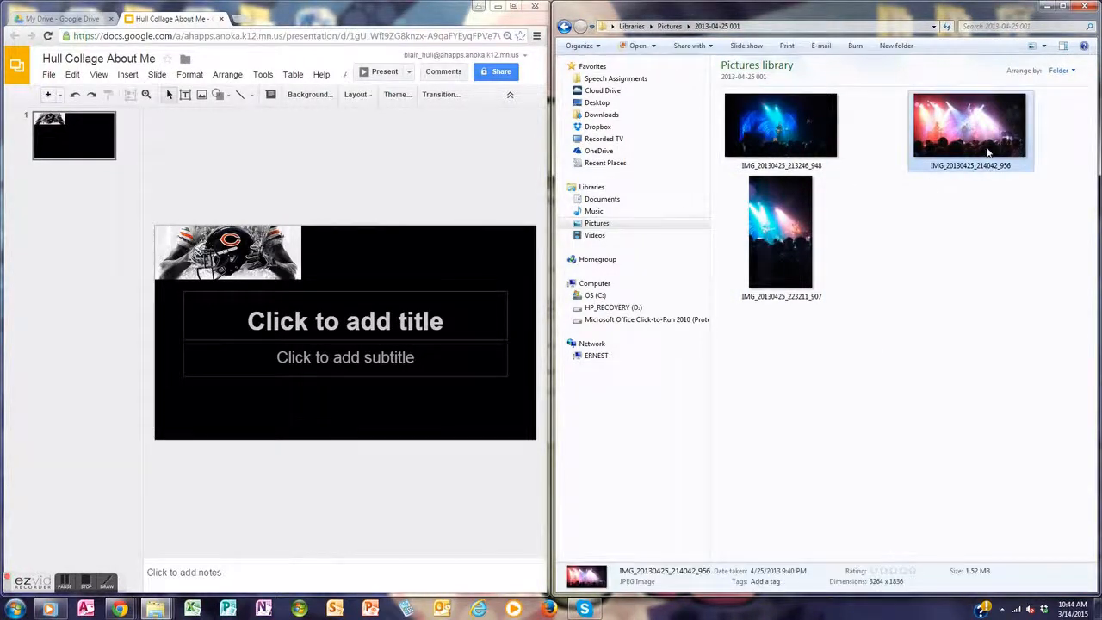
pyautogui.moveTo(947, 159); pyautogui.dragTo(438, 281)
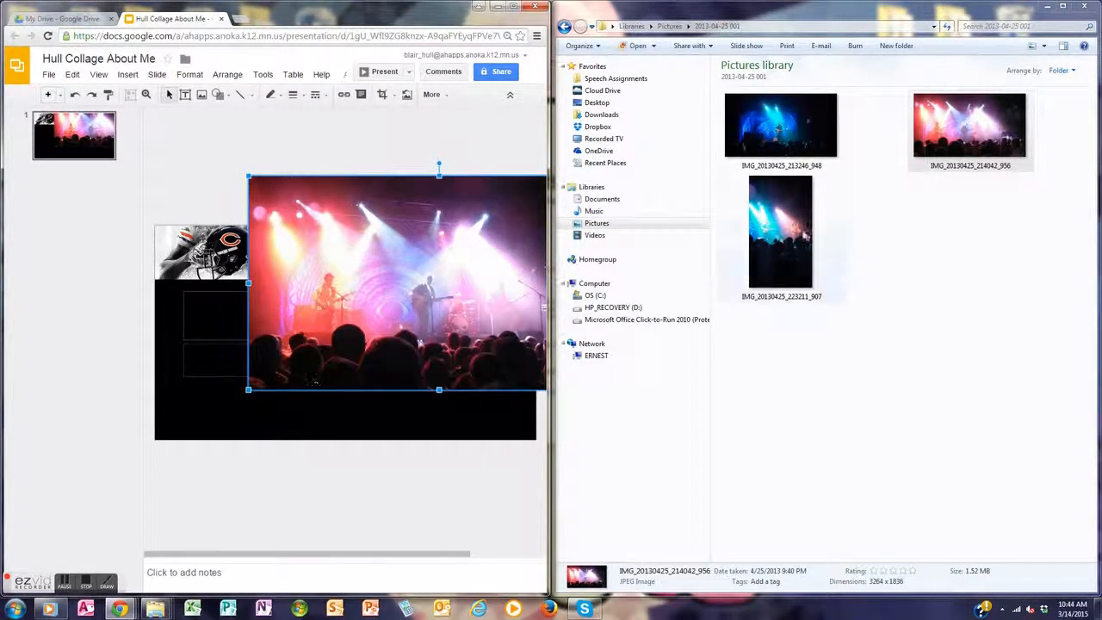
pyautogui.click(1046, 6)
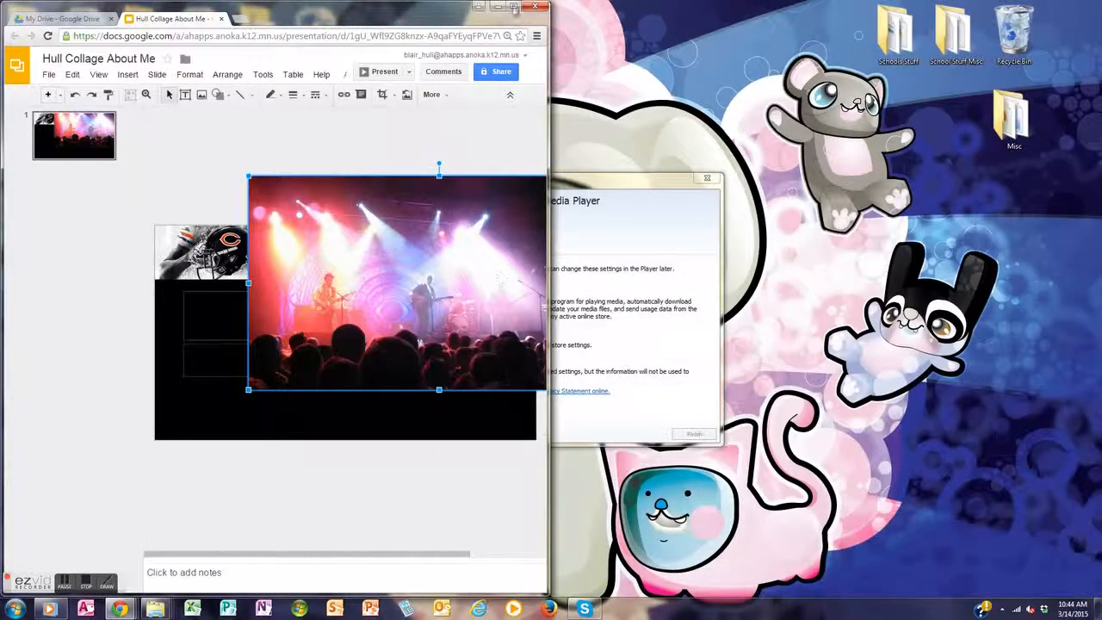
pyautogui.click(513, 6)
# - Shrink the concert photo to about half the slide's width and place it in the slide's upper-right corner
pyautogui.moveTo(910, 198); pyautogui.dragTo(787, 309)
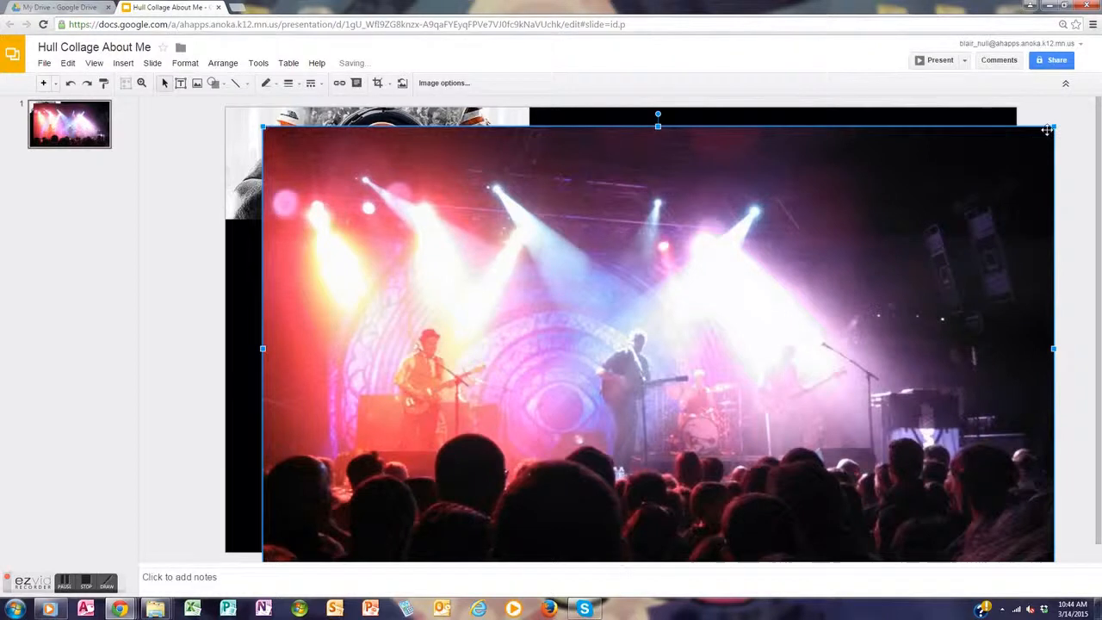
pyautogui.press('Escape')
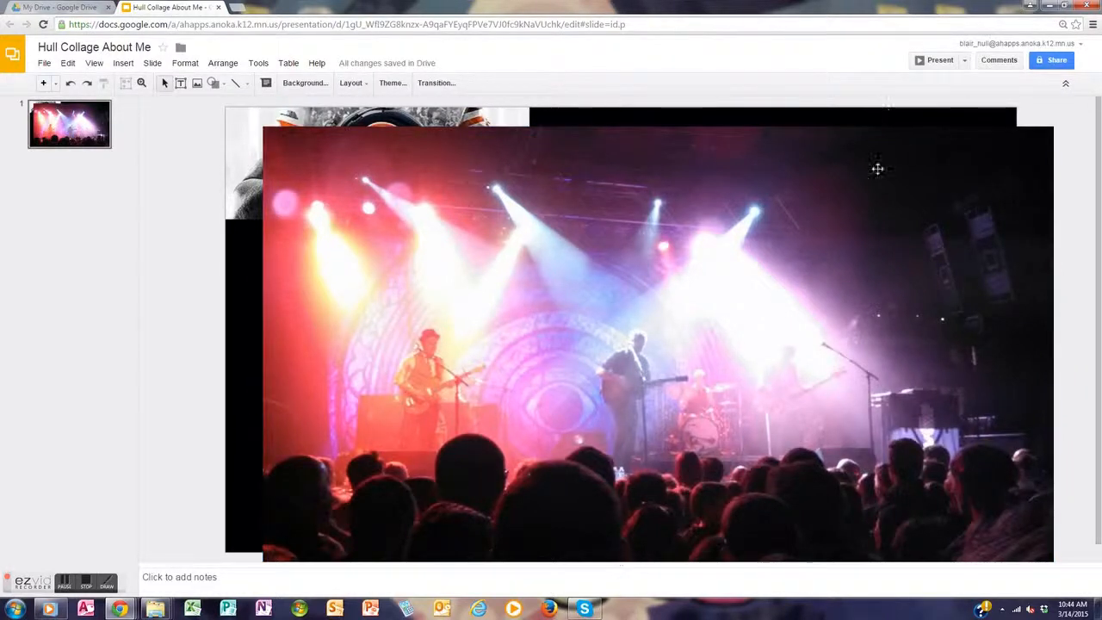
pyautogui.click(743, 279)
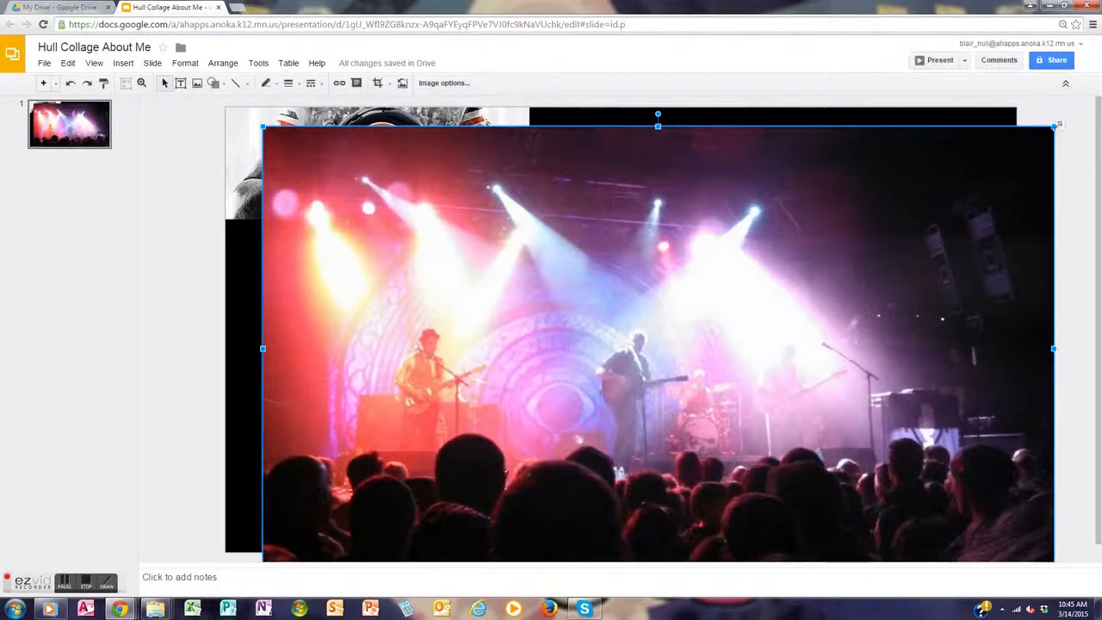
pyautogui.moveTo(1055, 127); pyautogui.dragTo(657, 420)
pyautogui.moveTo(537, 475); pyautogui.dragTo(897, 245)
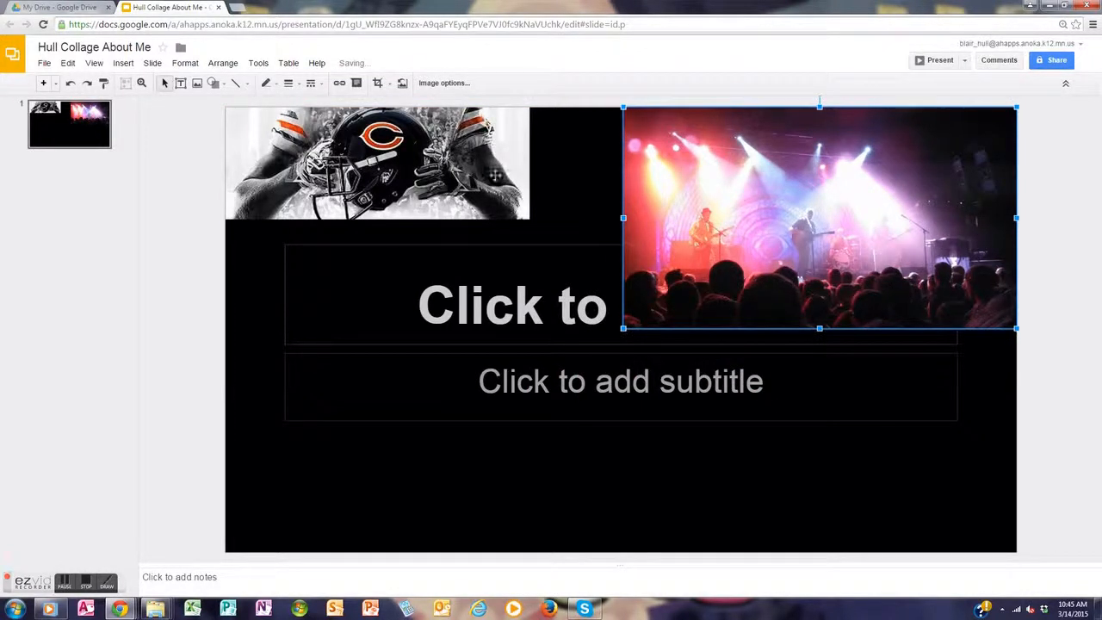
# - Enlarge the Bears helmet photo from its lower-right corner until it nearly meets the concert photo, and deselect it
pyautogui.click(501, 181)
pyautogui.moveTo(532, 222); pyautogui.dragTo(561, 252)
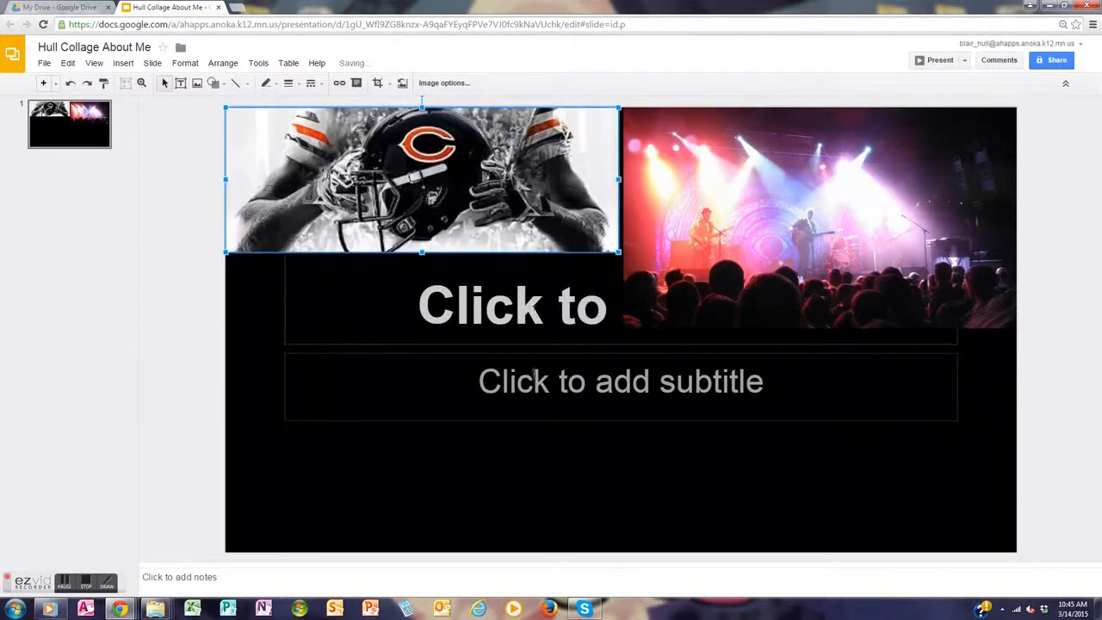
pyautogui.click(608, 469)
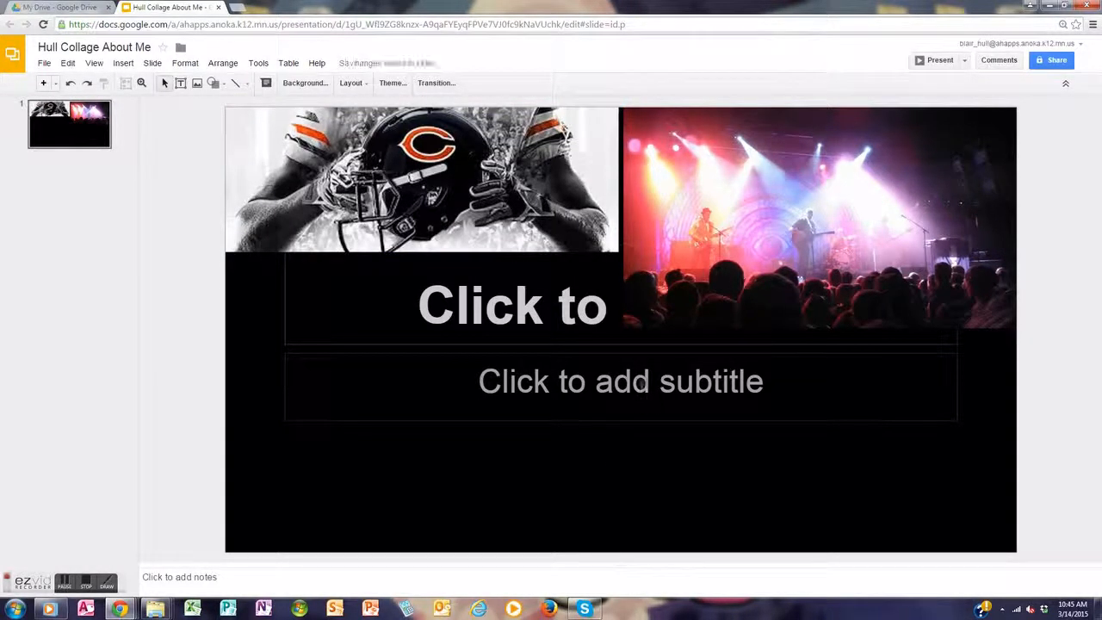